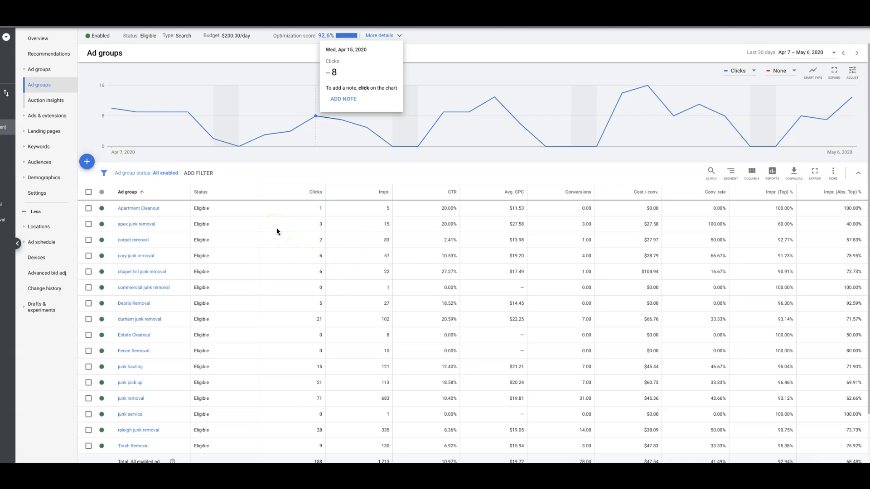
# Step: Glance at the campaign settings, then go back to the Ad groups overview
pyautogui.click(38, 193)
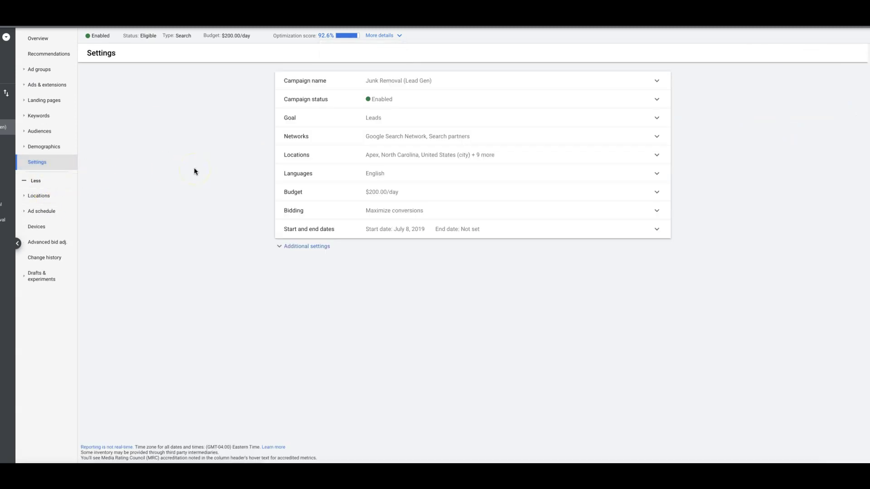
pyautogui.click(38, 70)
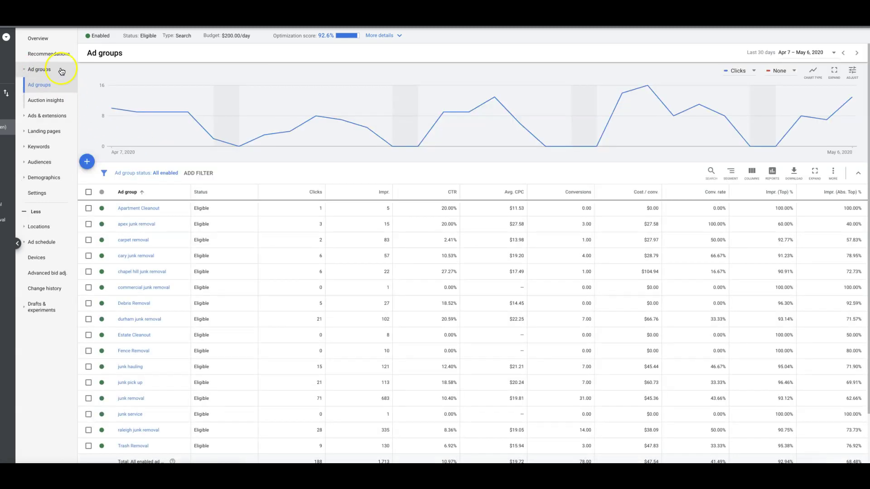
pyautogui.scroll(-2, 572, 274)
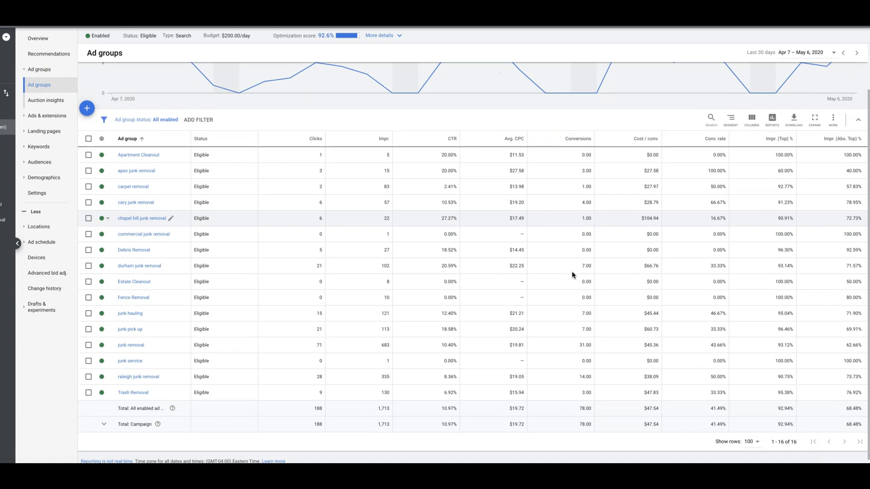
pyautogui.scroll(1, 572, 273)
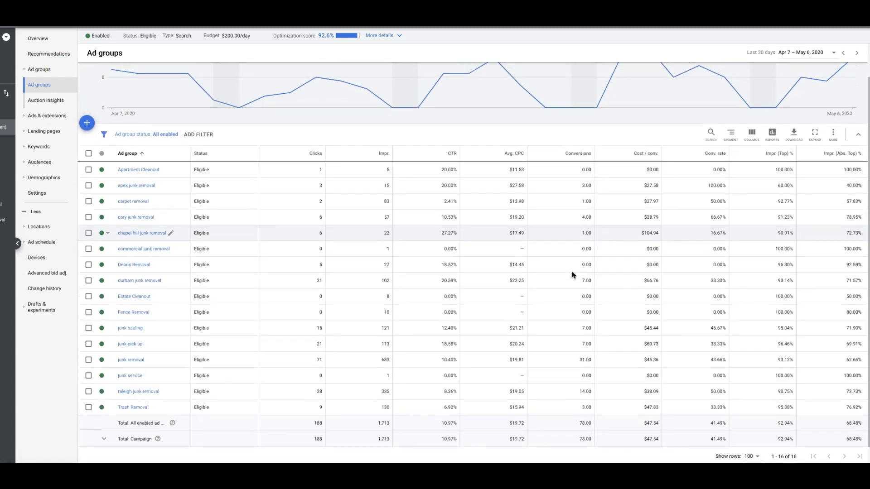
pyautogui.scroll(1, 422, 272)
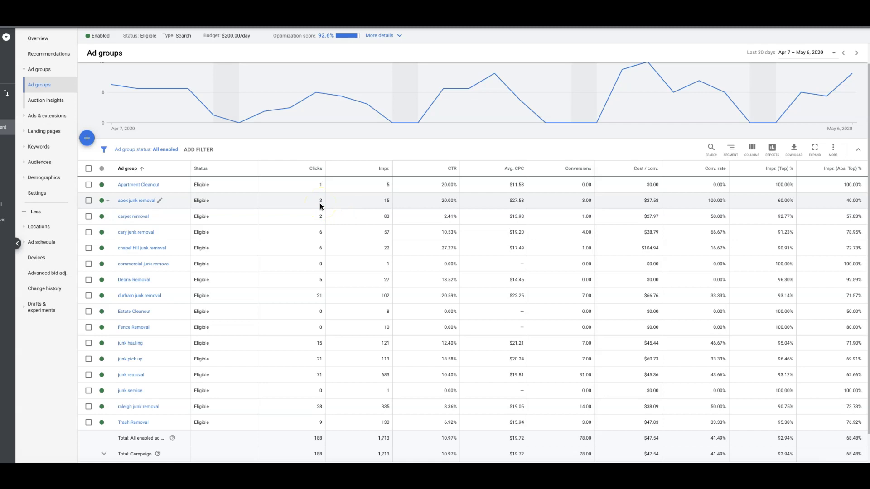
pyautogui.click(173, 200)
# Step: Open the Apartment Cleanout keywords and expand Attributes in the column editor
pyautogui.click(144, 185)
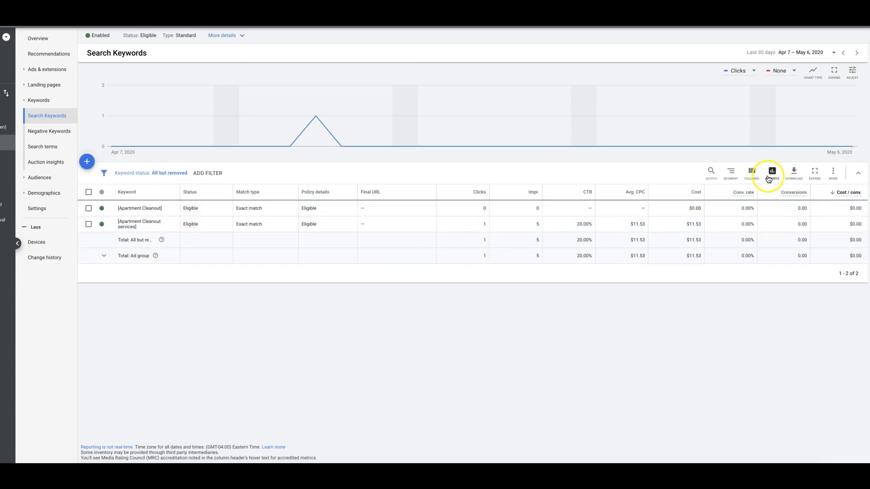
pyautogui.click(752, 175)
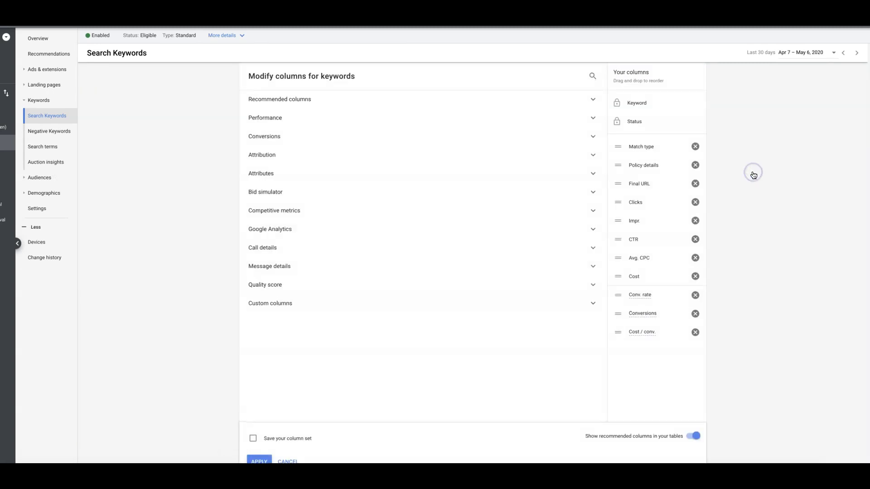
pyautogui.click(262, 177)
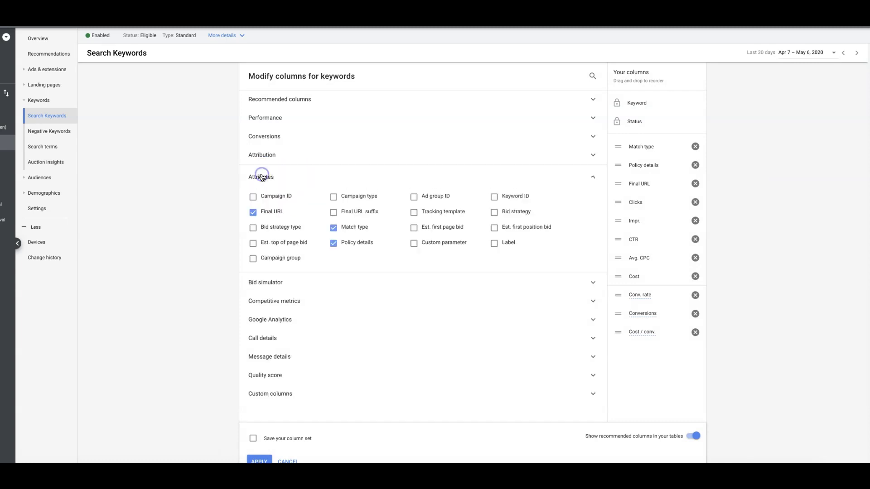
# Step: Remove Final URL, Match type and Policy details columns and add Est. first page bid
pyautogui.click(260, 215)
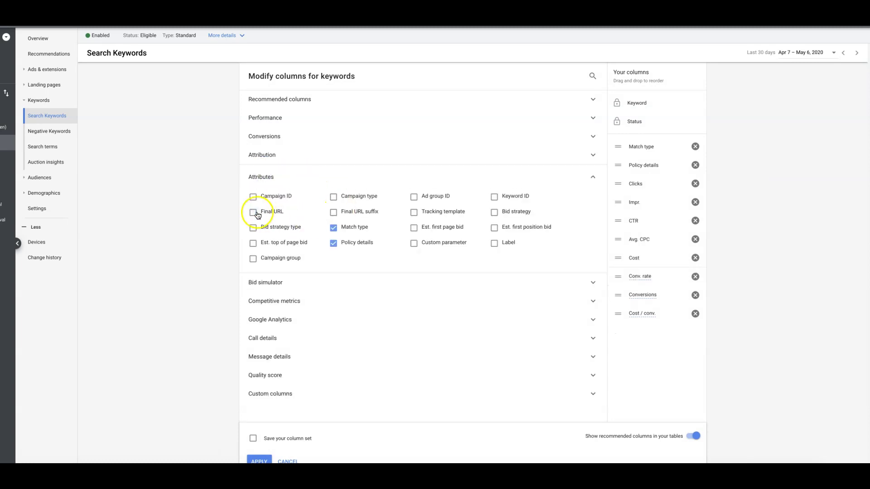
pyautogui.click(334, 231)
pyautogui.click(333, 243)
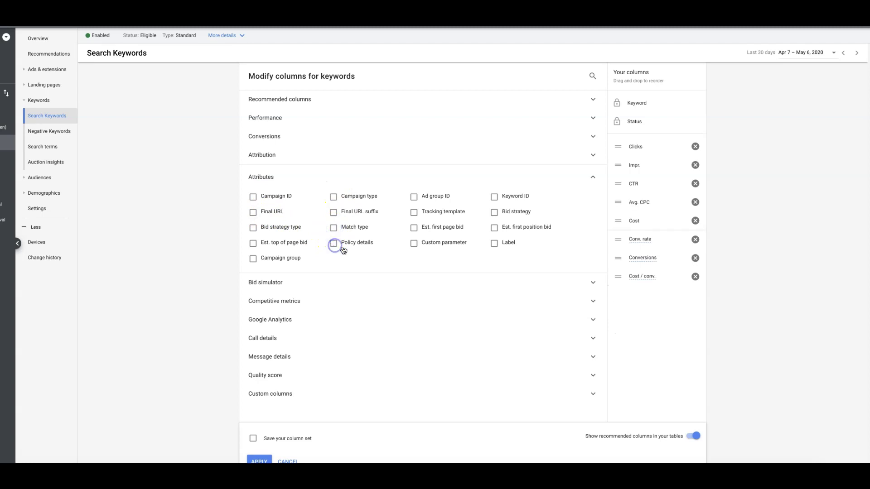
pyautogui.click(415, 228)
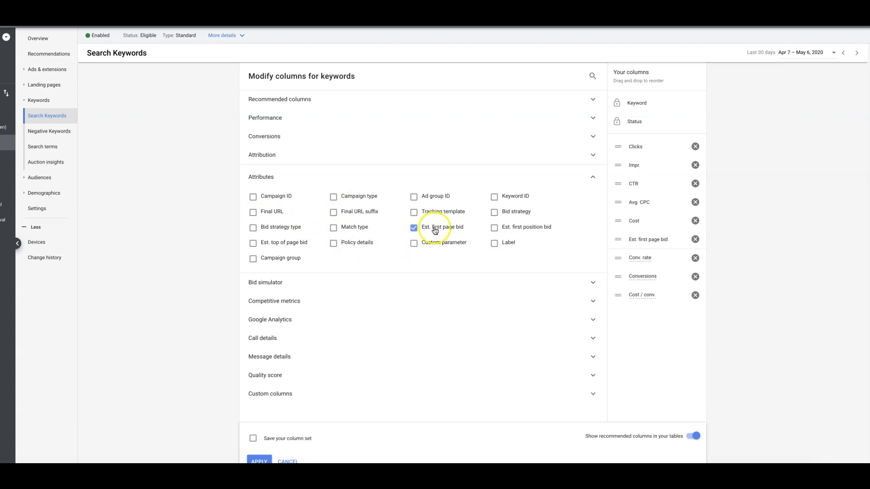
pyautogui.click(414, 229)
pyautogui.moveTo(497, 233)
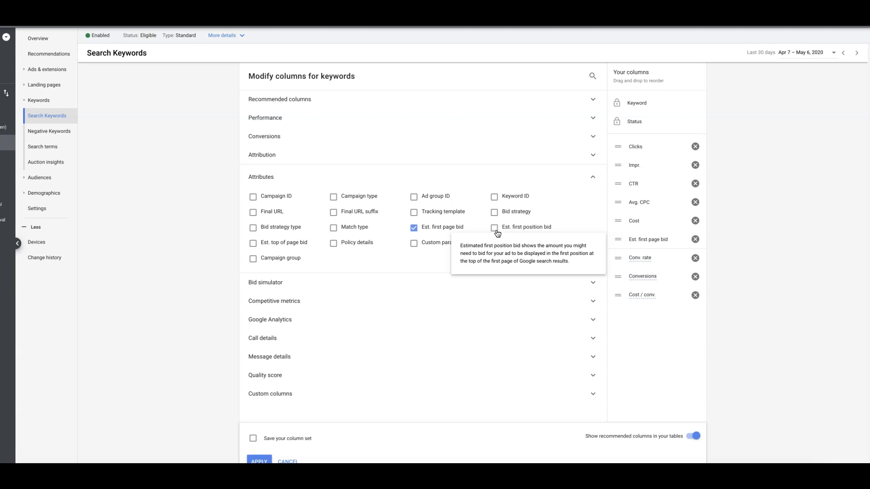
# Step: Swap Est. first page bid for Est. first position bid, add Est. top of page bid, and reorder them
pyautogui.click(495, 228)
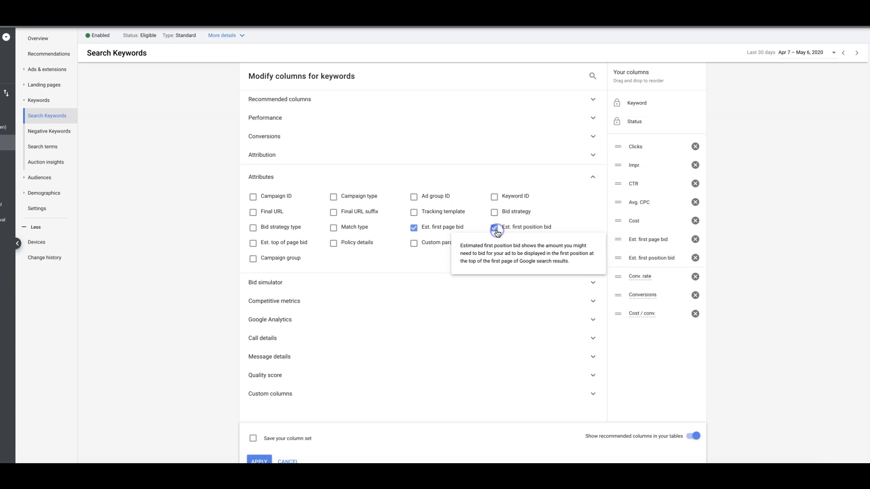
pyautogui.click(414, 227)
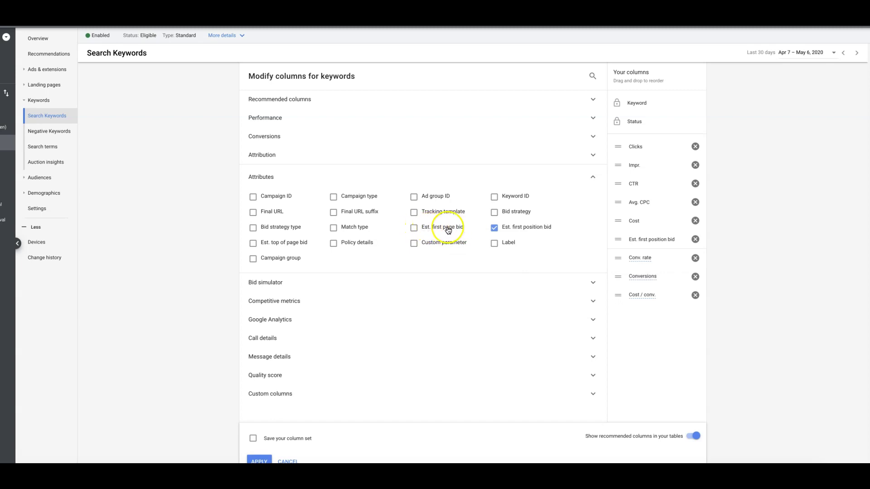
pyautogui.moveTo(515, 232)
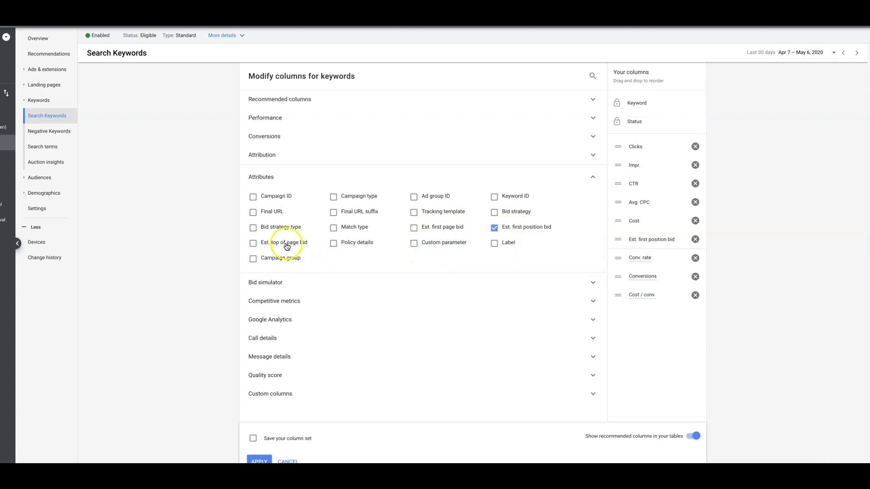
pyautogui.moveTo(255, 246)
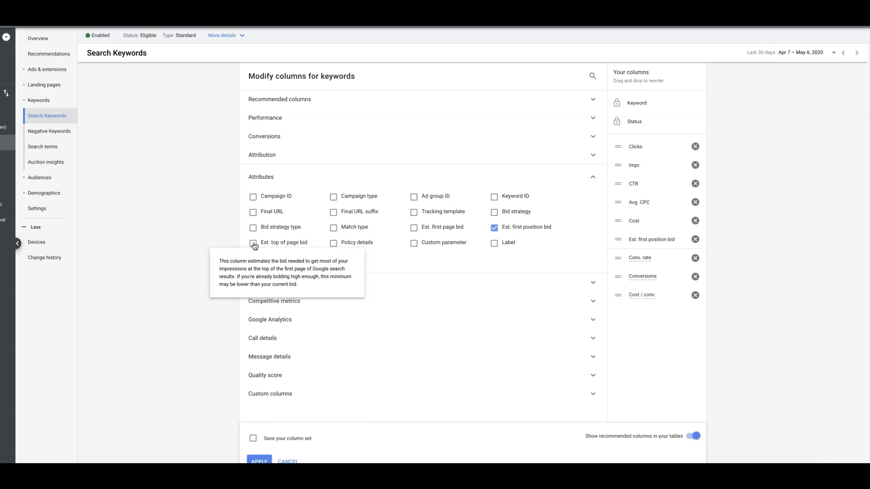
pyautogui.click(254, 244)
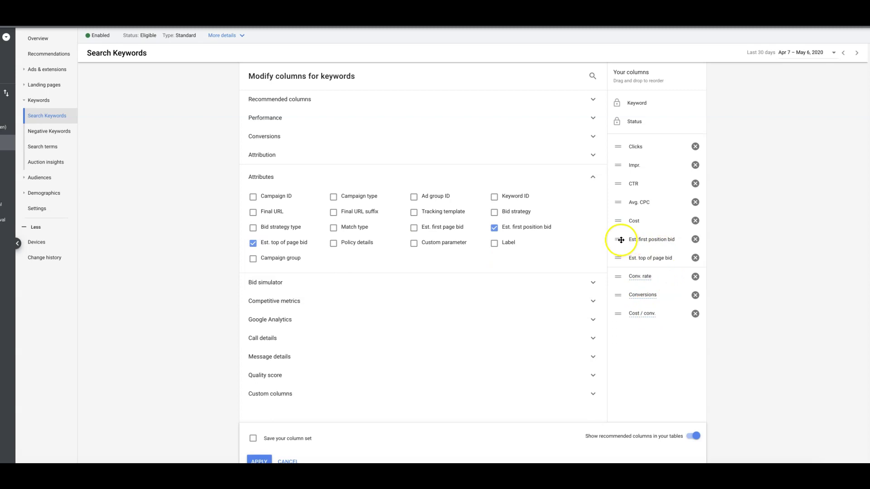
pyautogui.moveTo(621, 240); pyautogui.dragTo(622, 310)
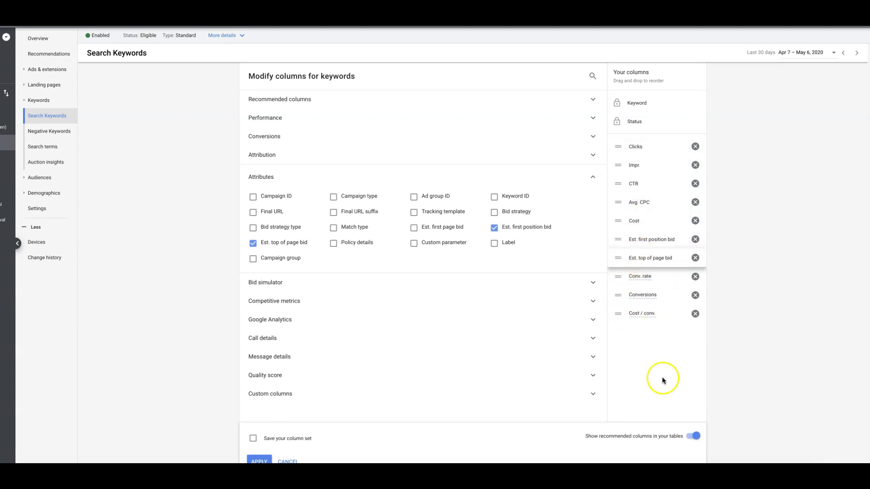
# Step: Apply the new keyword columns and switch to the whole campaign's keyword list
pyautogui.click(261, 460)
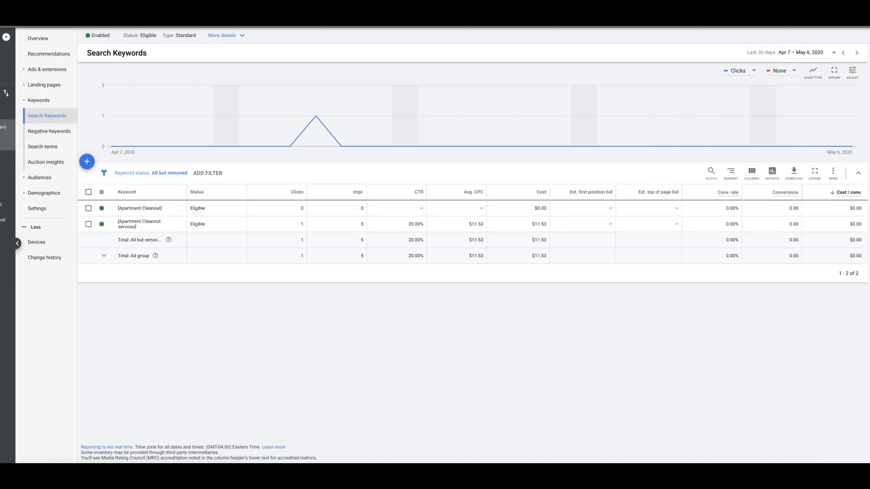
pyautogui.click(8, 138)
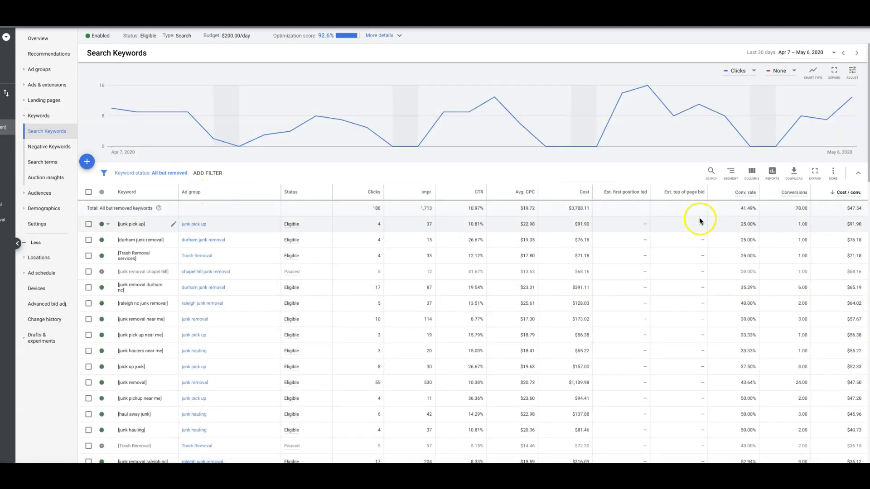
pyautogui.scroll(-5, 639, 262)
pyautogui.scroll(5, 638, 262)
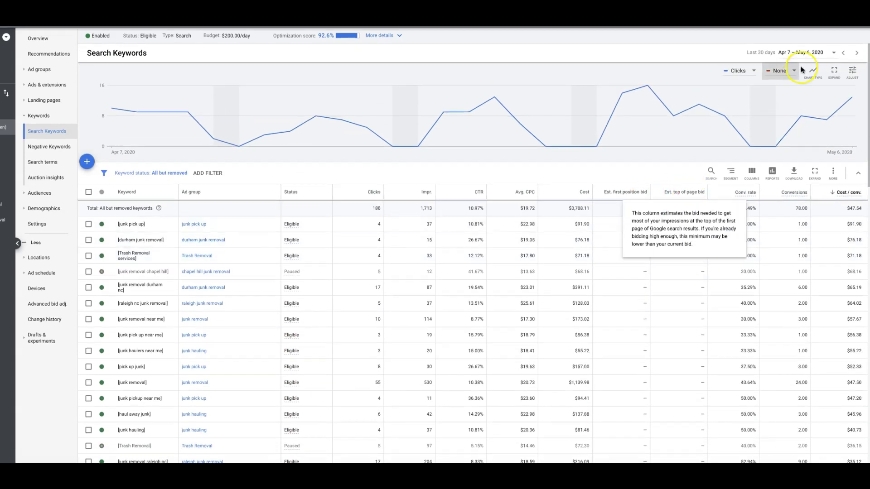
# Step: Set the date range to This week (May 3–7, 2020) and reopen the Ad groups table
pyautogui.click(778, 59)
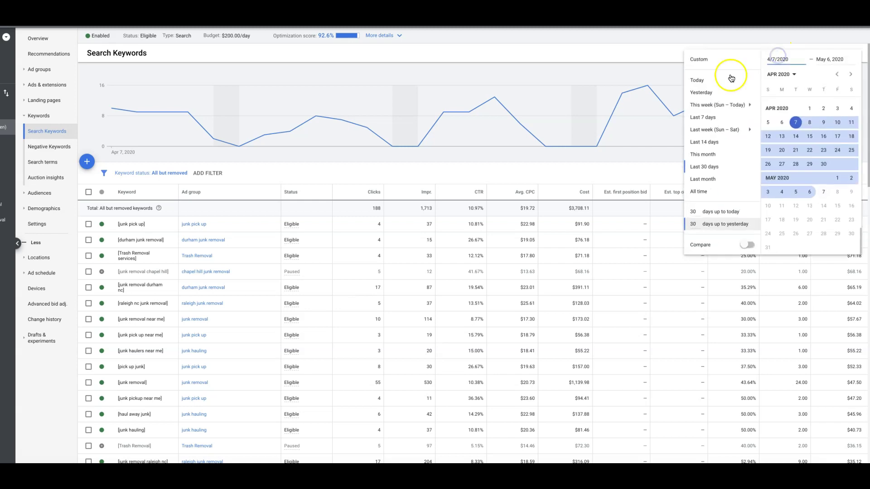
pyautogui.click(710, 77)
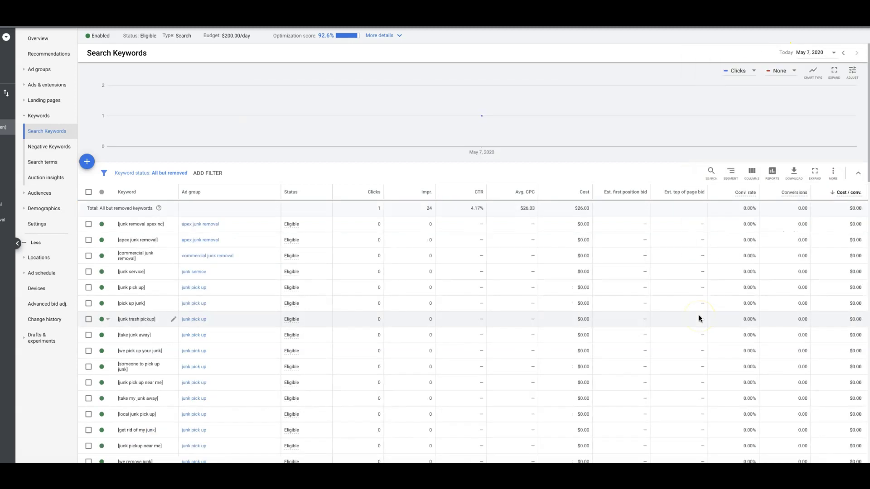
pyautogui.scroll(-5, 698, 318)
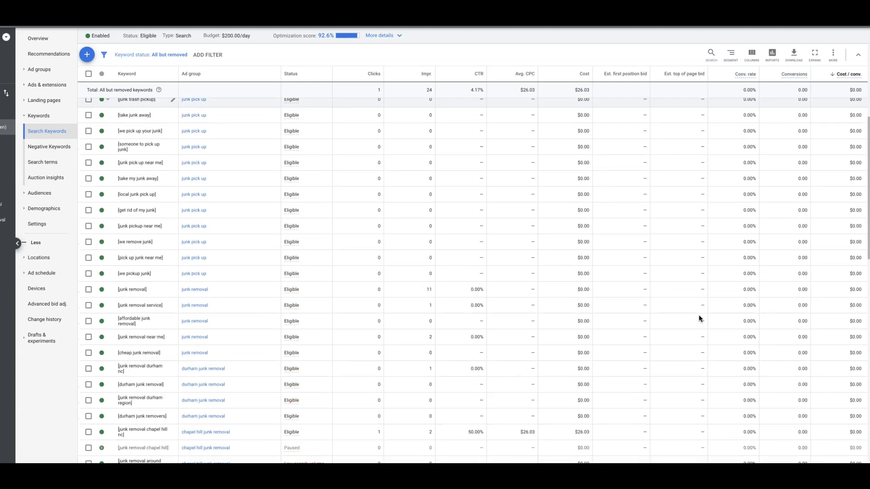
pyautogui.scroll(5, 698, 312)
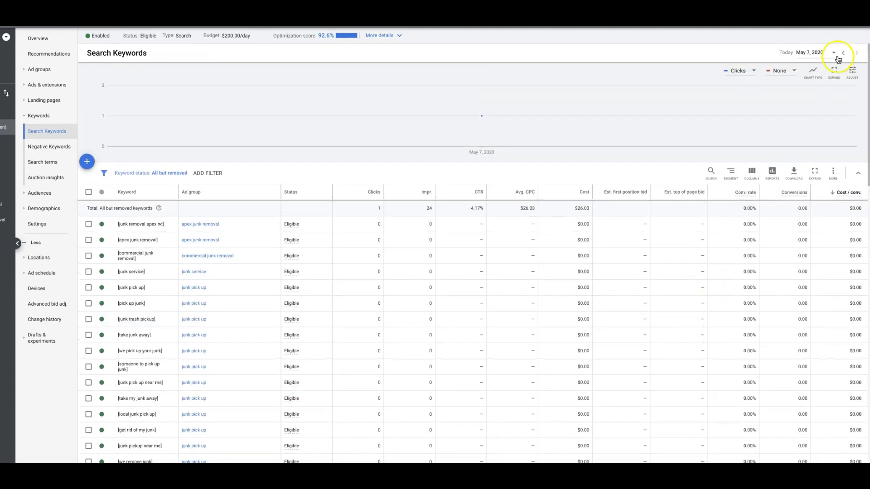
pyautogui.click(802, 56)
pyautogui.moveTo(705, 105)
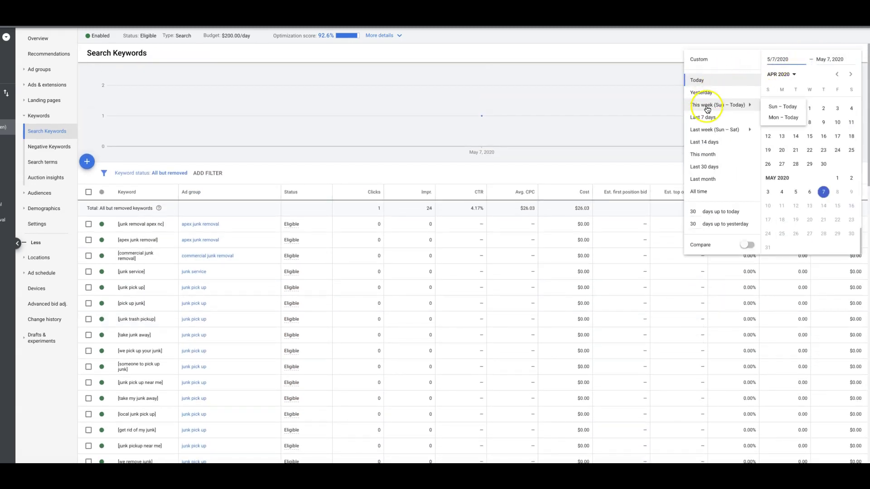
pyautogui.click(771, 109)
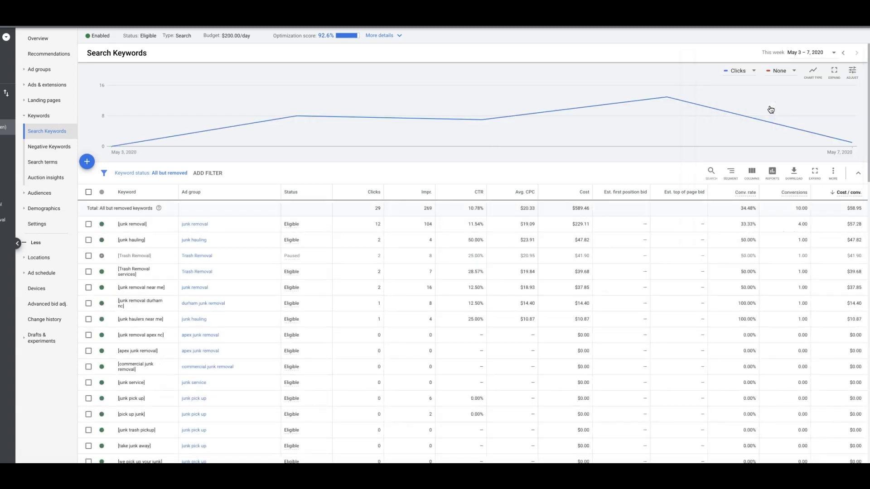
pyautogui.click(698, 240)
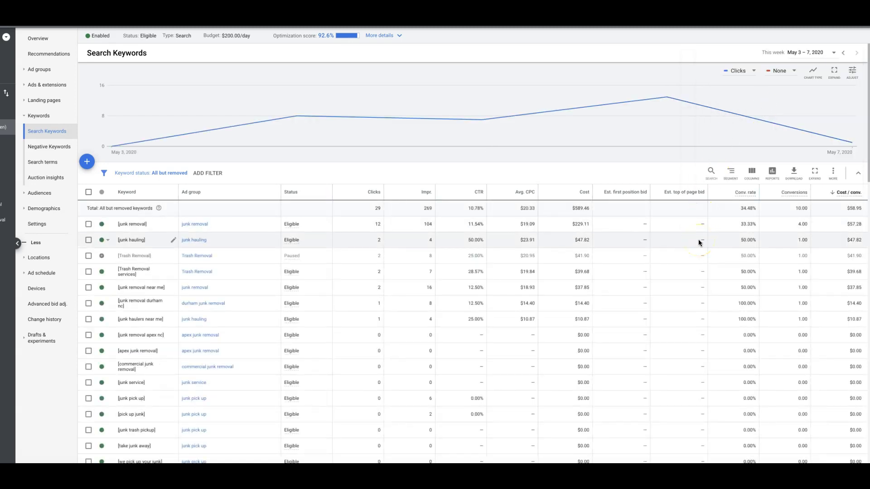
pyautogui.scroll(-1, 699, 240)
pyautogui.scroll(1, 698, 243)
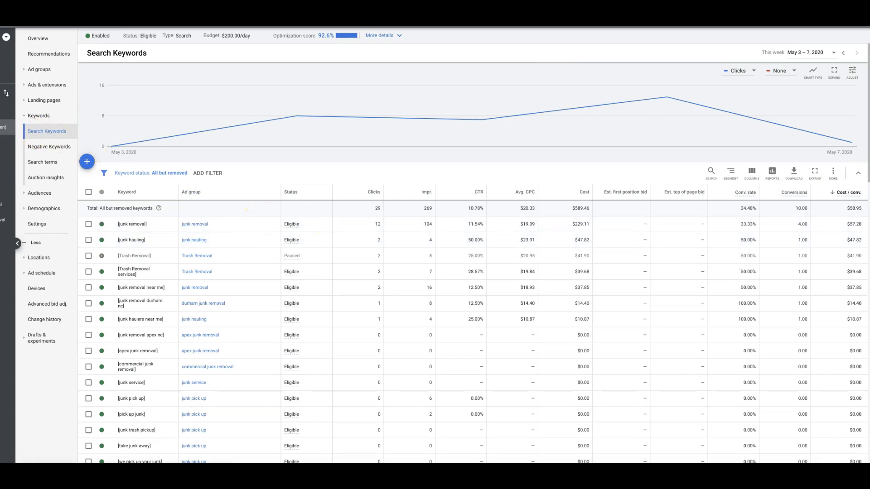
pyautogui.click(39, 69)
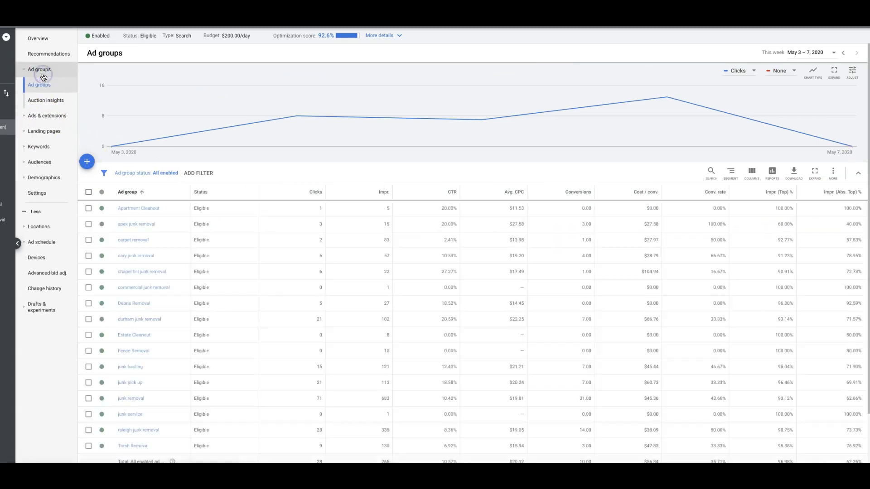
# Step: Browse keywords of Apartment Cleanout, apex junk removal, junk hauling and junk pick up, checking the Est. bid columns
pyautogui.click(144, 208)
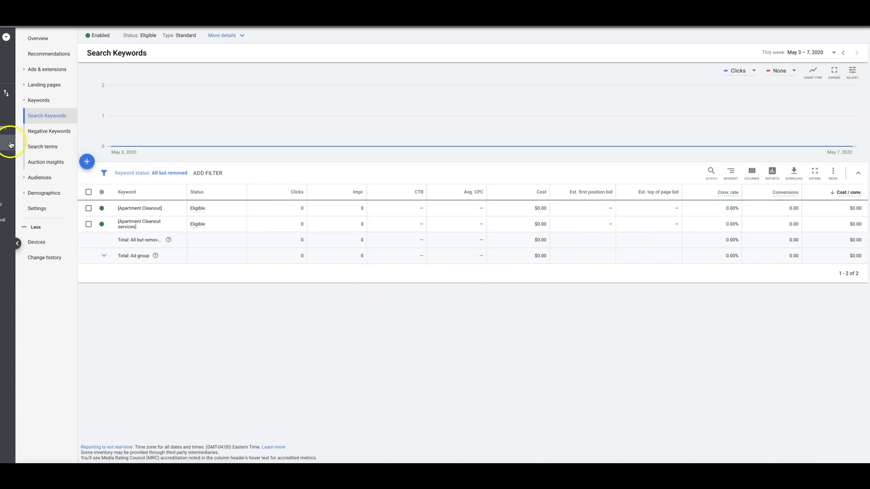
pyautogui.click(7, 159)
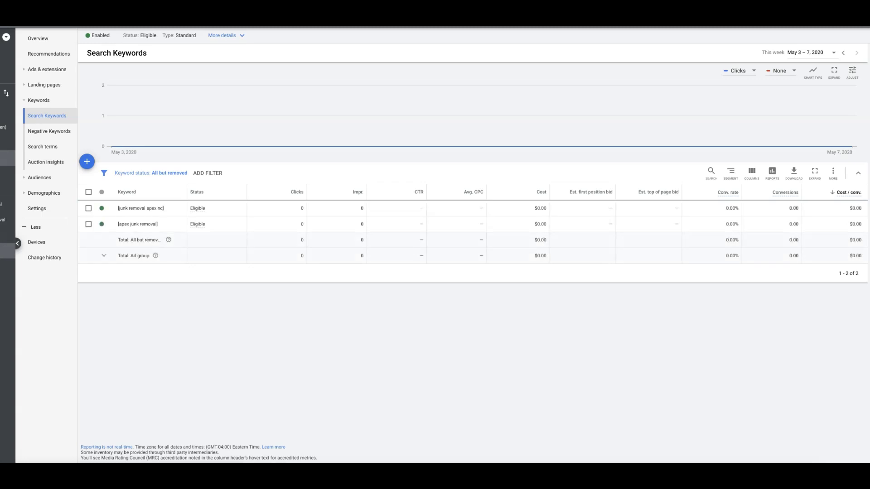
pyautogui.click(7, 297)
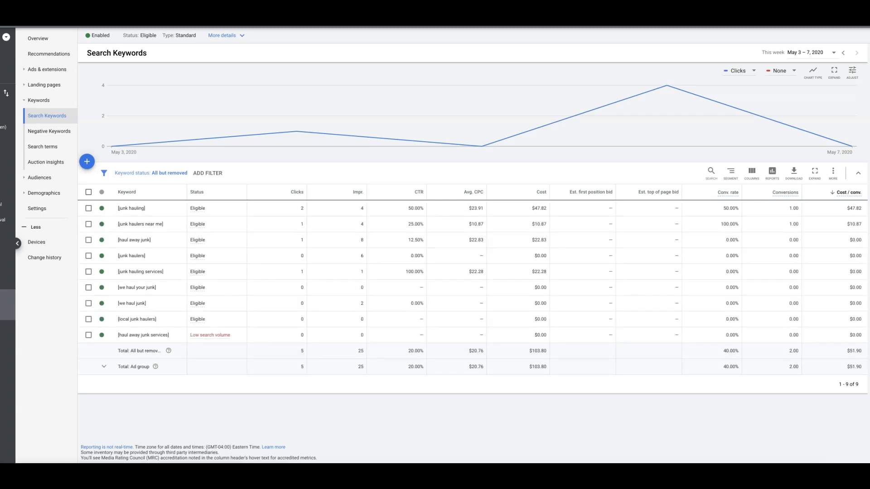
pyautogui.click(7, 312)
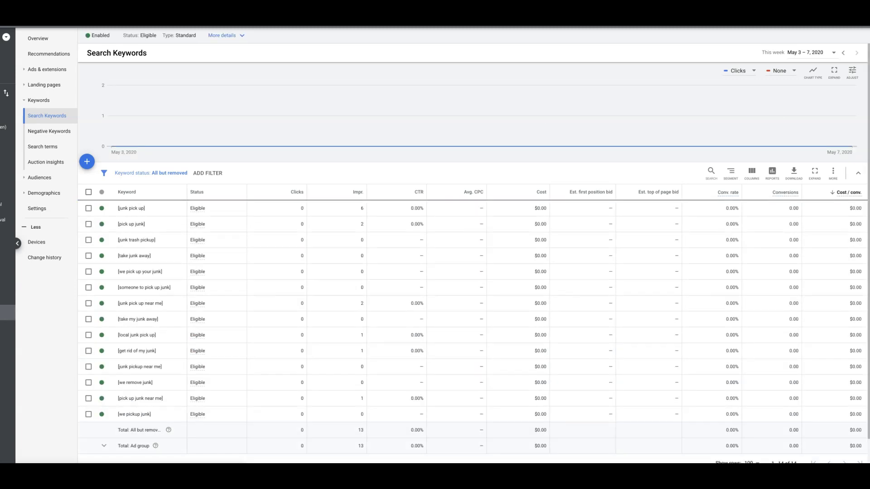
pyautogui.scroll(-1, 643, 323)
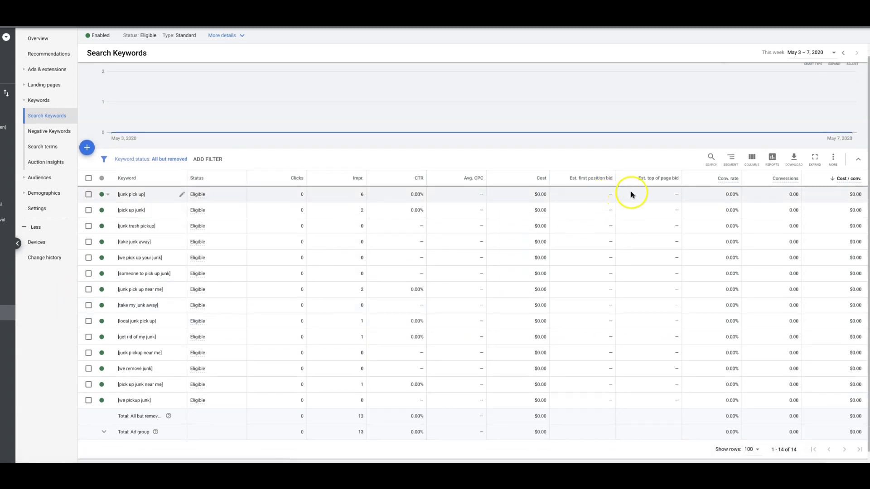
pyautogui.moveTo(591, 183)
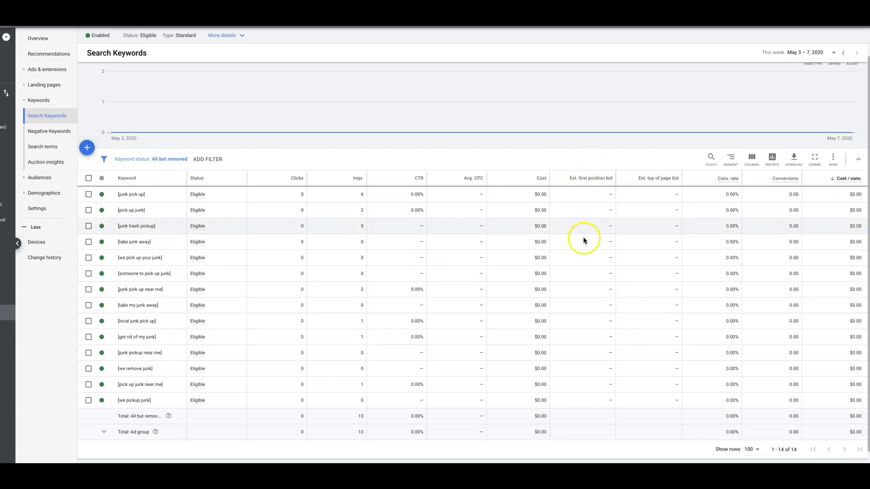
pyautogui.moveTo(654, 182)
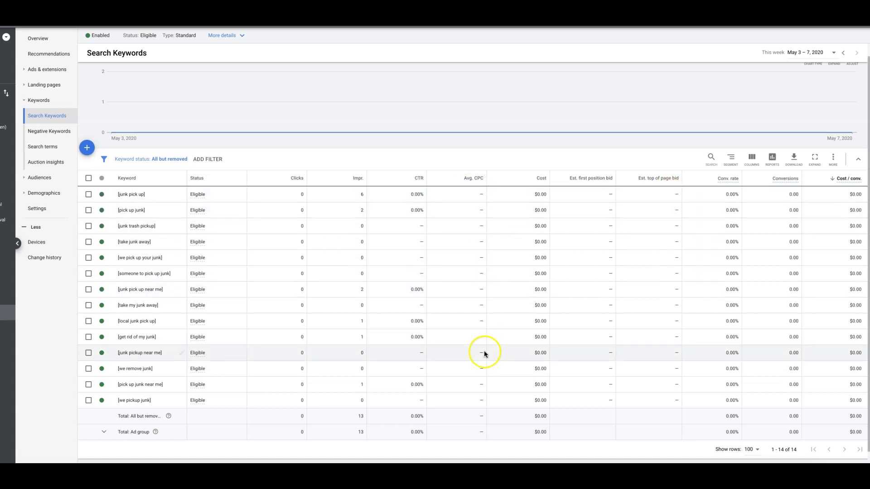
# Step: Switch the junk pick up keyword report to Last 30 days, showing 21 clicks and $425.08 cost
pyautogui.click(803, 53)
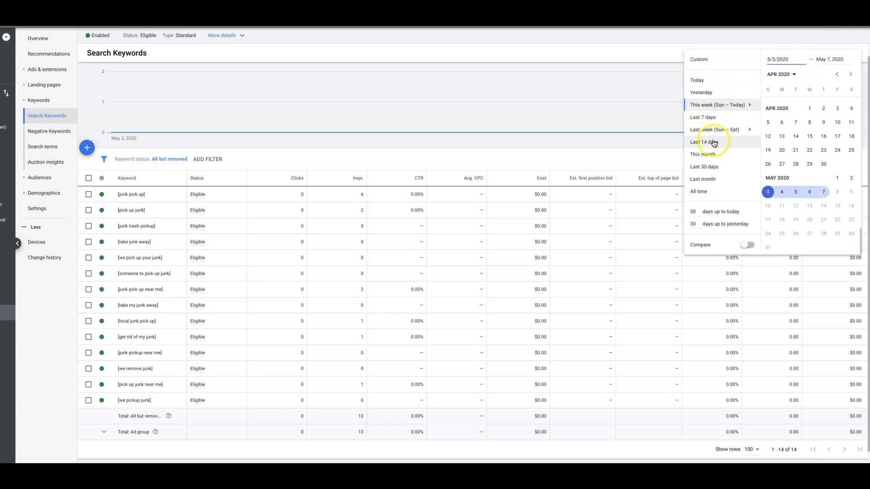
pyautogui.click(705, 166)
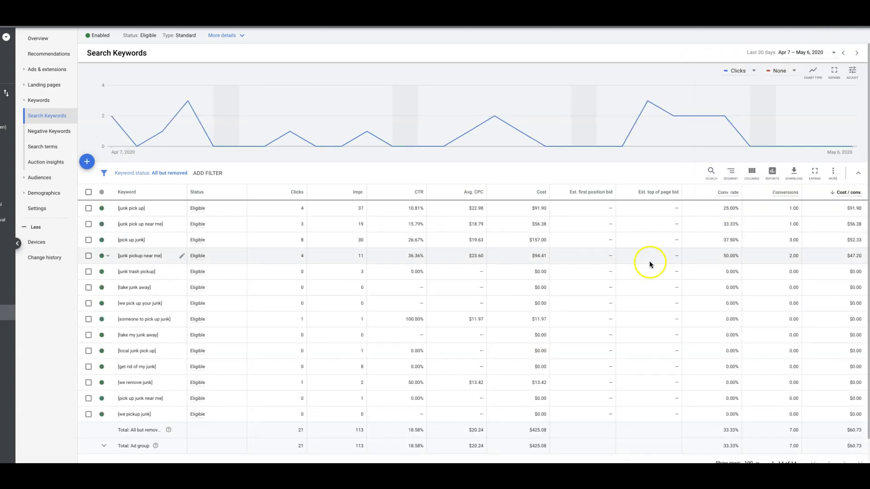
pyautogui.scroll(-1, 649, 261)
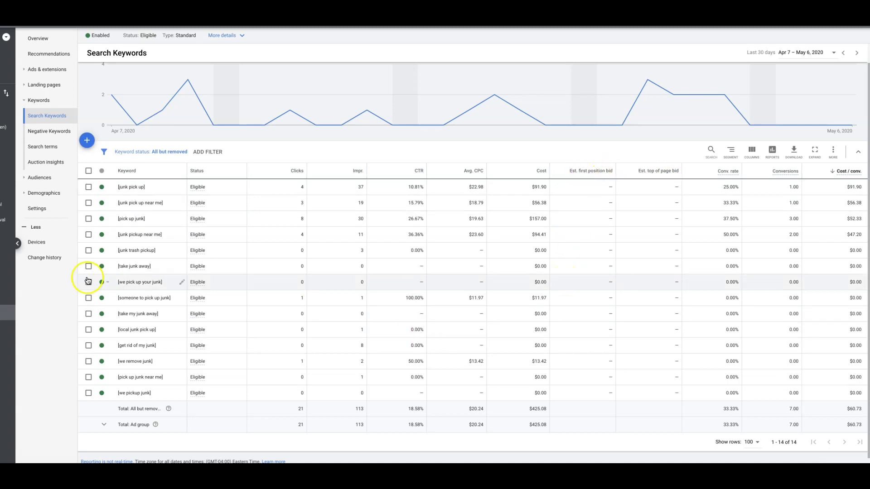
# Step: View the Devices performance, then go up to campaign level and back to Ad groups
pyautogui.click(41, 246)
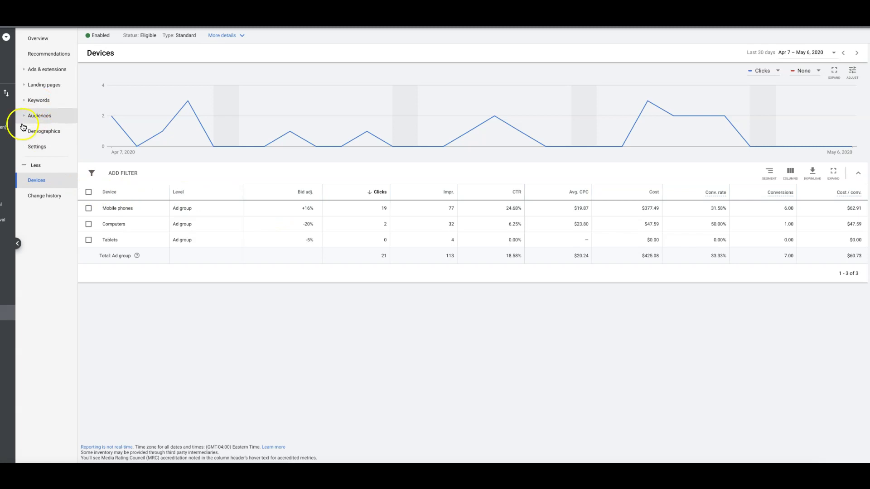
pyautogui.click(8, 127)
pyautogui.click(39, 69)
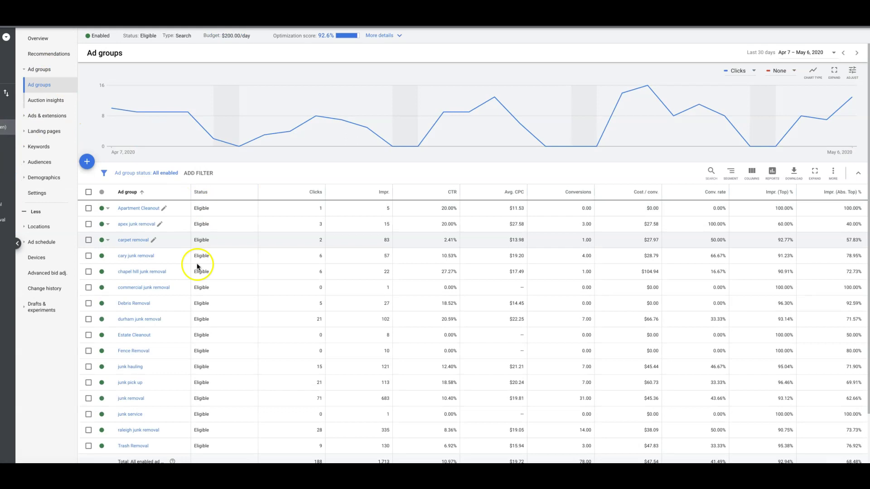
# Step: Open the junk removal ad group's five keywords and check the Est. top of page bid column
pyautogui.scroll(-1, 199, 281)
pyautogui.click(140, 373)
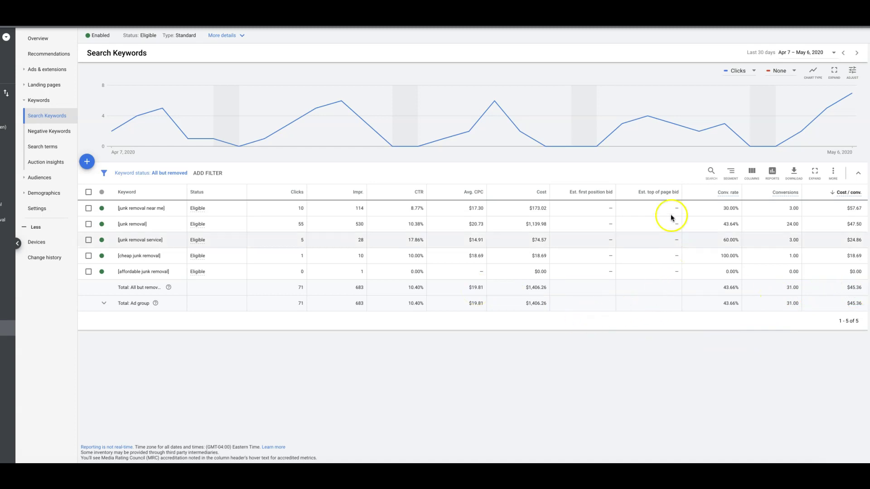
pyautogui.moveTo(669, 194)
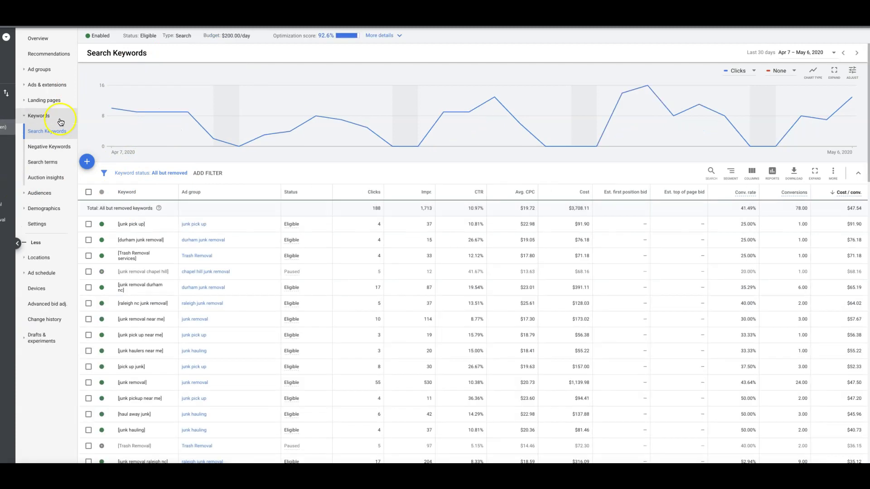
# Step: Return to the Ad groups table listing 16 ad groups with 188 clicks
pyautogui.click(36, 73)
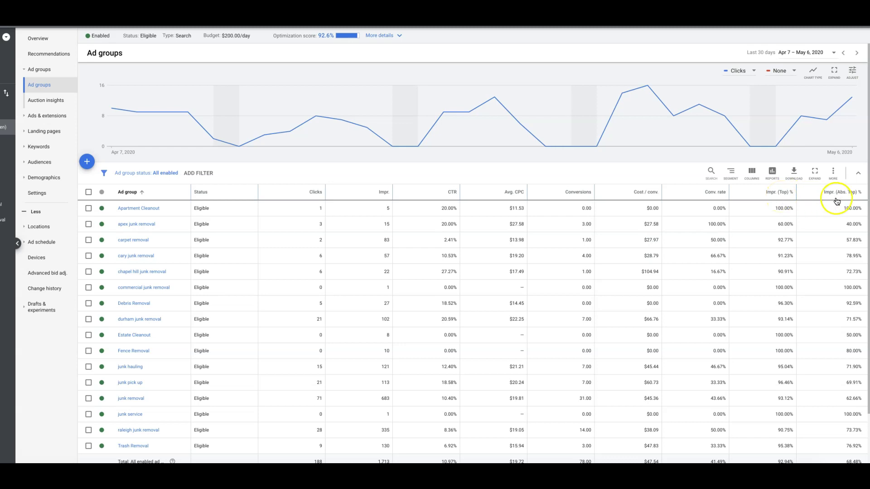
pyautogui.moveTo(785, 197)
pyautogui.moveTo(852, 194)
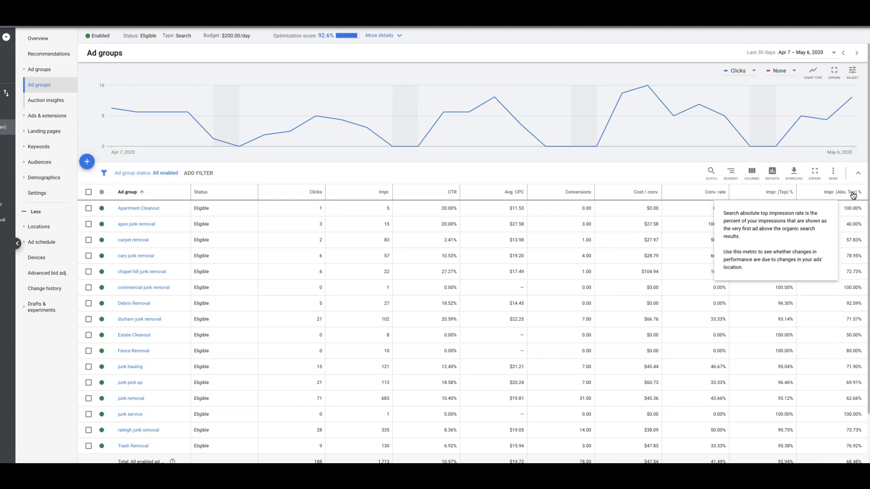
pyautogui.click(841, 194)
pyautogui.click(776, 194)
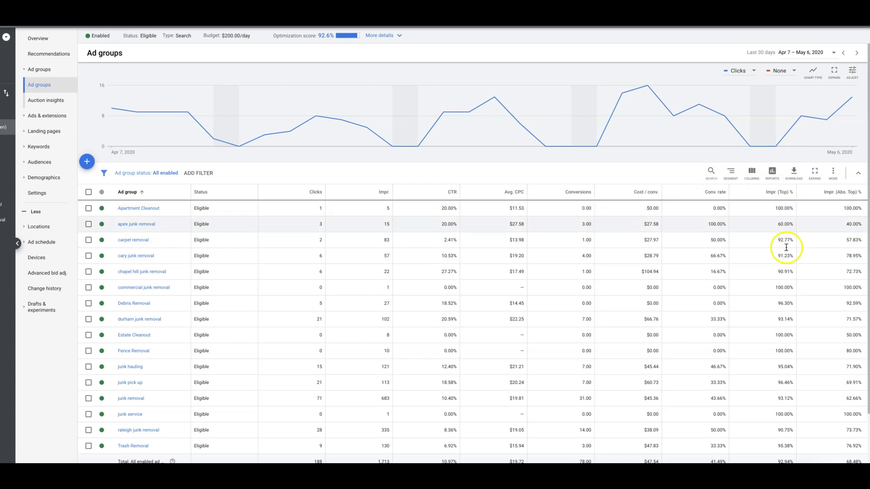
pyautogui.doubleClick(787, 224)
pyautogui.moveTo(787, 223); pyautogui.dragTo(793, 223)
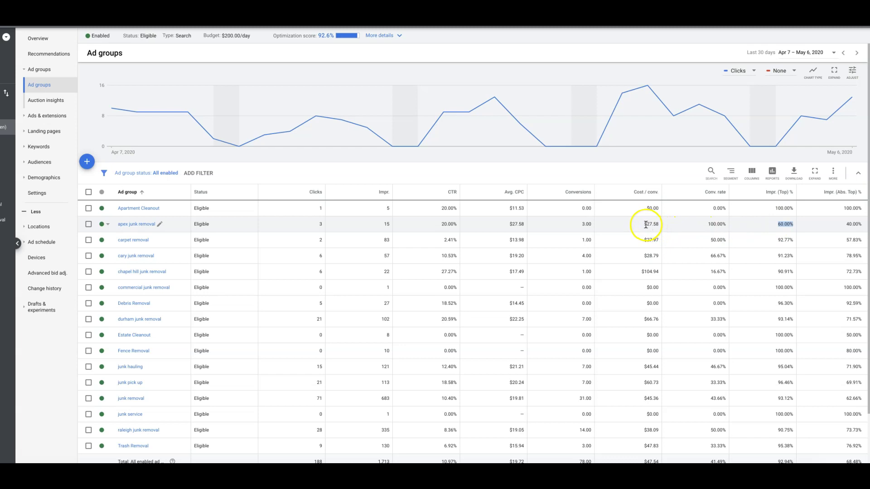
pyautogui.click(782, 224)
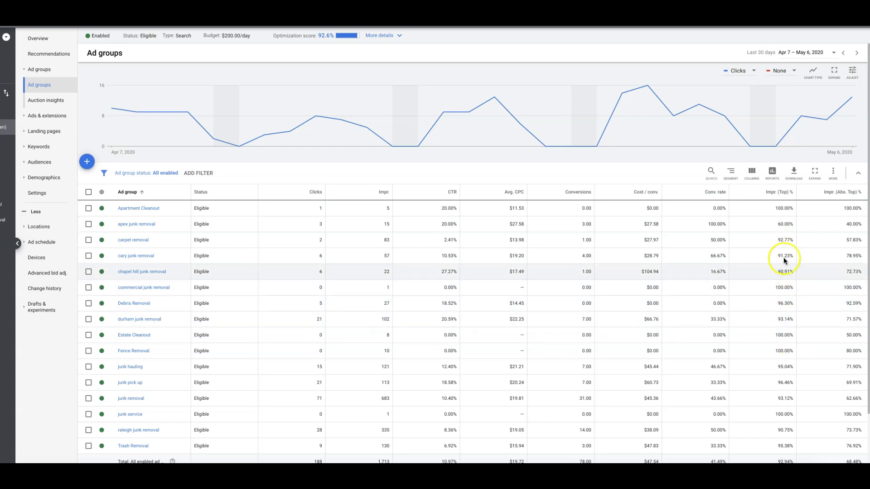
pyautogui.moveTo(777, 197)
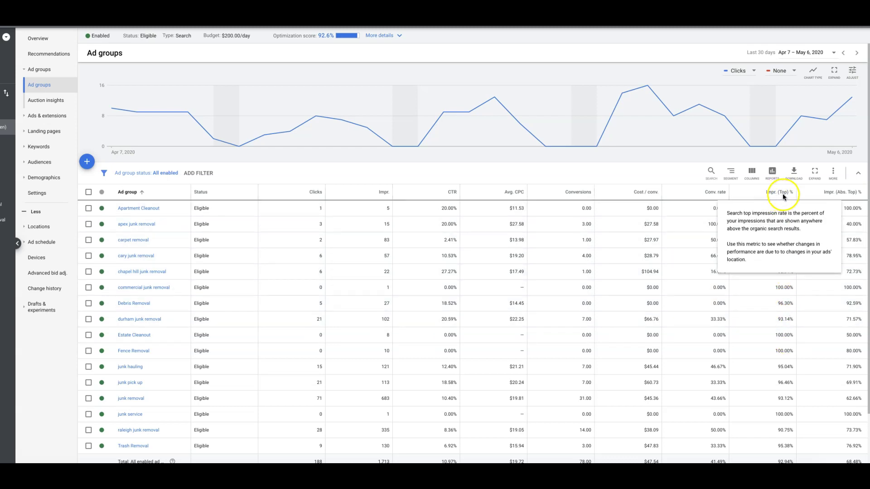
pyautogui.scroll(-1, 776, 325)
pyautogui.scroll(-2, 776, 324)
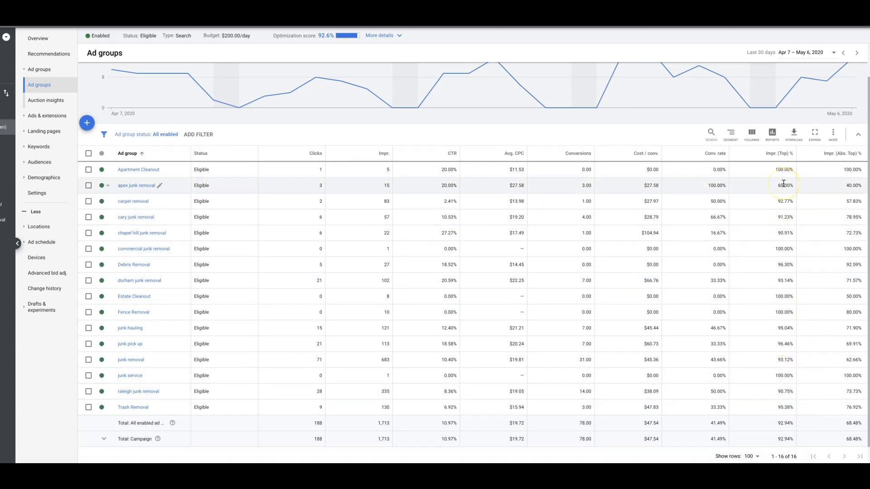
pyautogui.scroll(2, 783, 184)
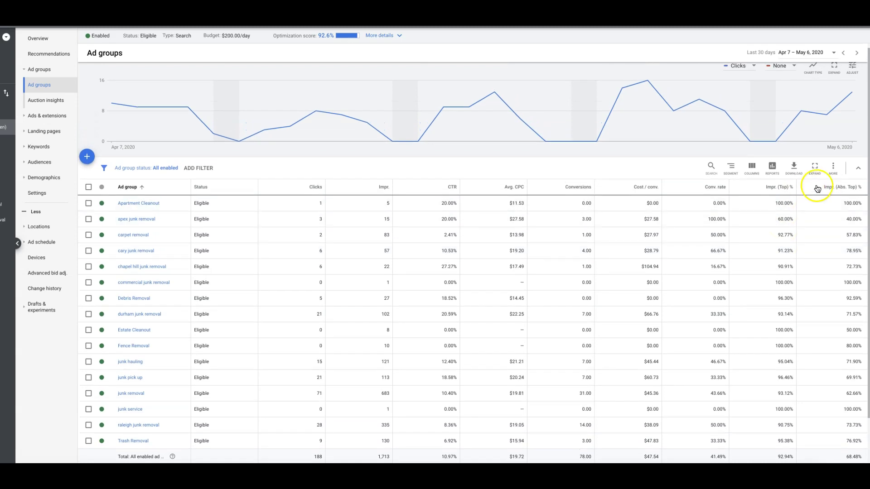
pyautogui.scroll(-2, 844, 299)
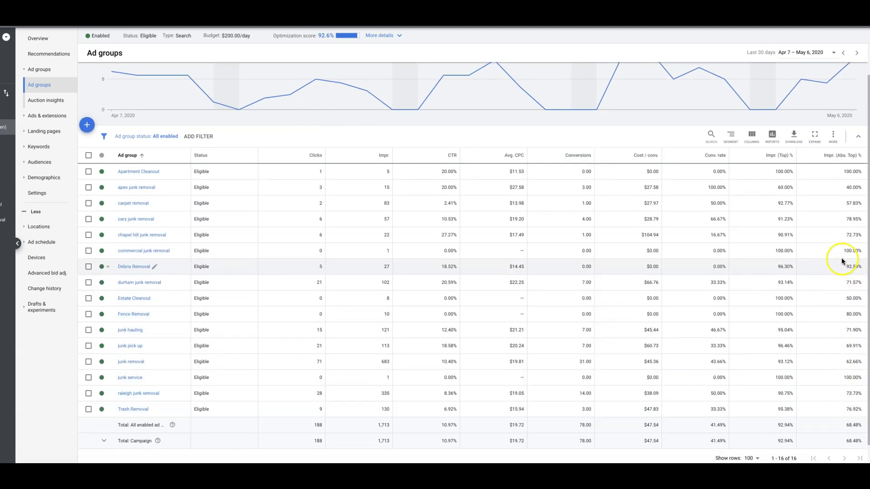
pyautogui.moveTo(823, 155)
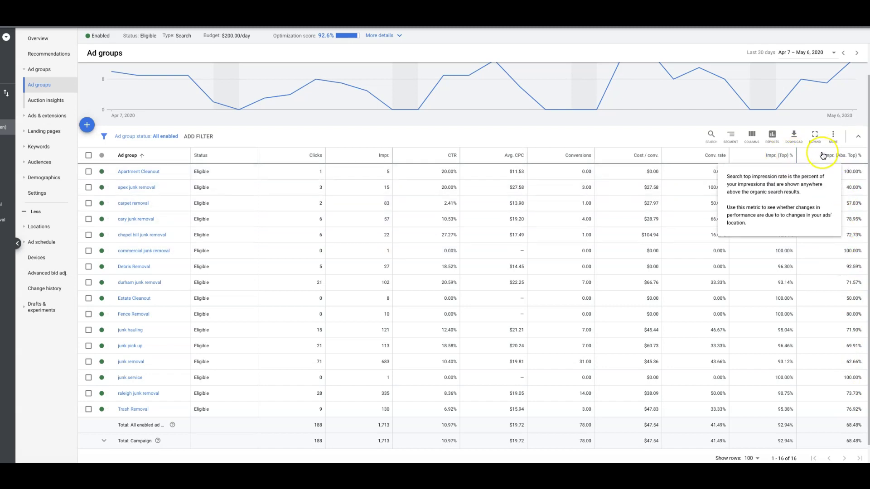